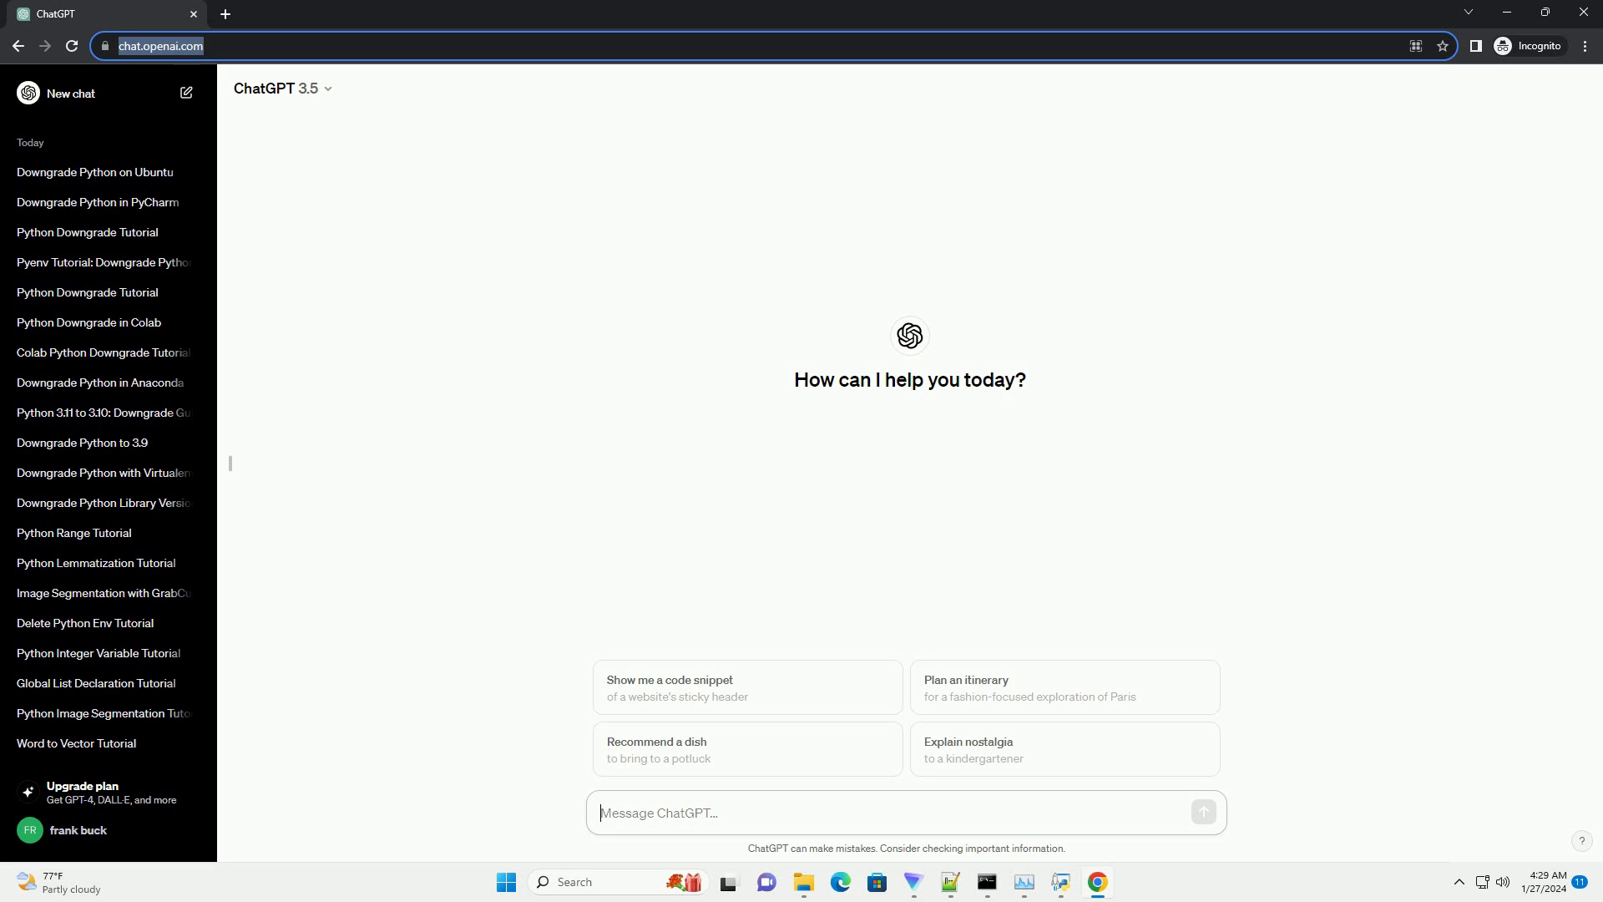
# Paste and send the prompt asking for a Python virtual-environment downgrade tutorial with code examples
pyautogui.write('write an informative tutorial about how to downgrade python version in virtual environment with code example')
pyautogui.press('Return')
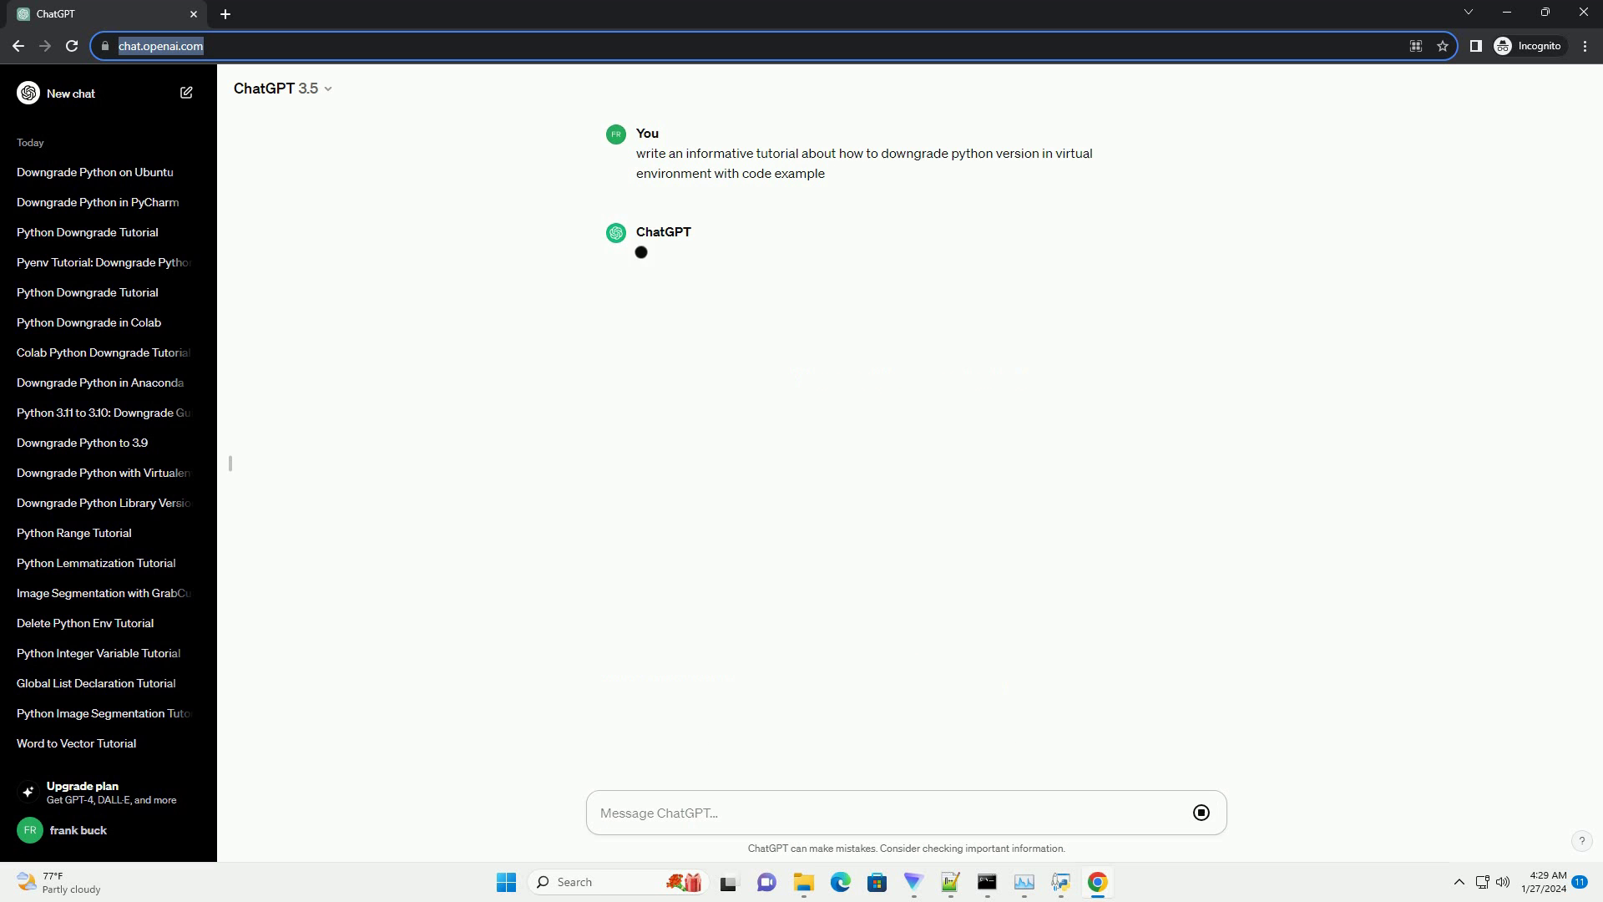